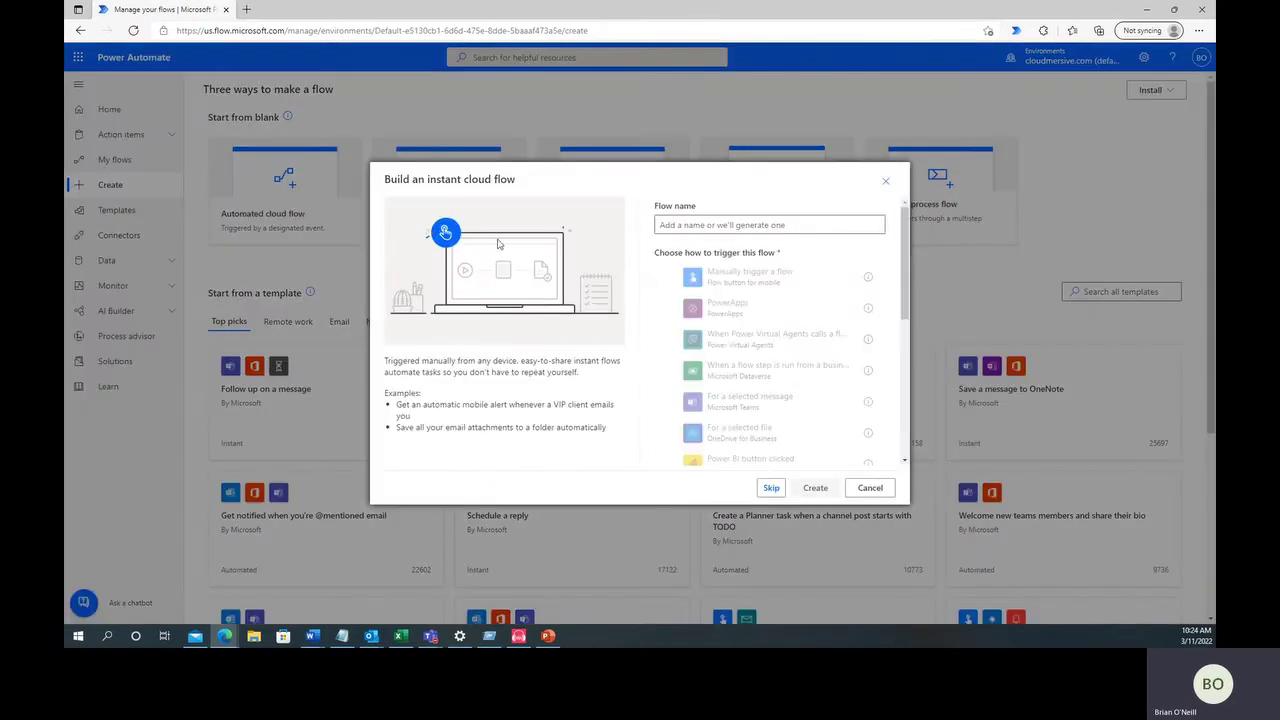
Step: Create an instant cloud flow named "IP Check" that is triggered manually
text(IP Check)
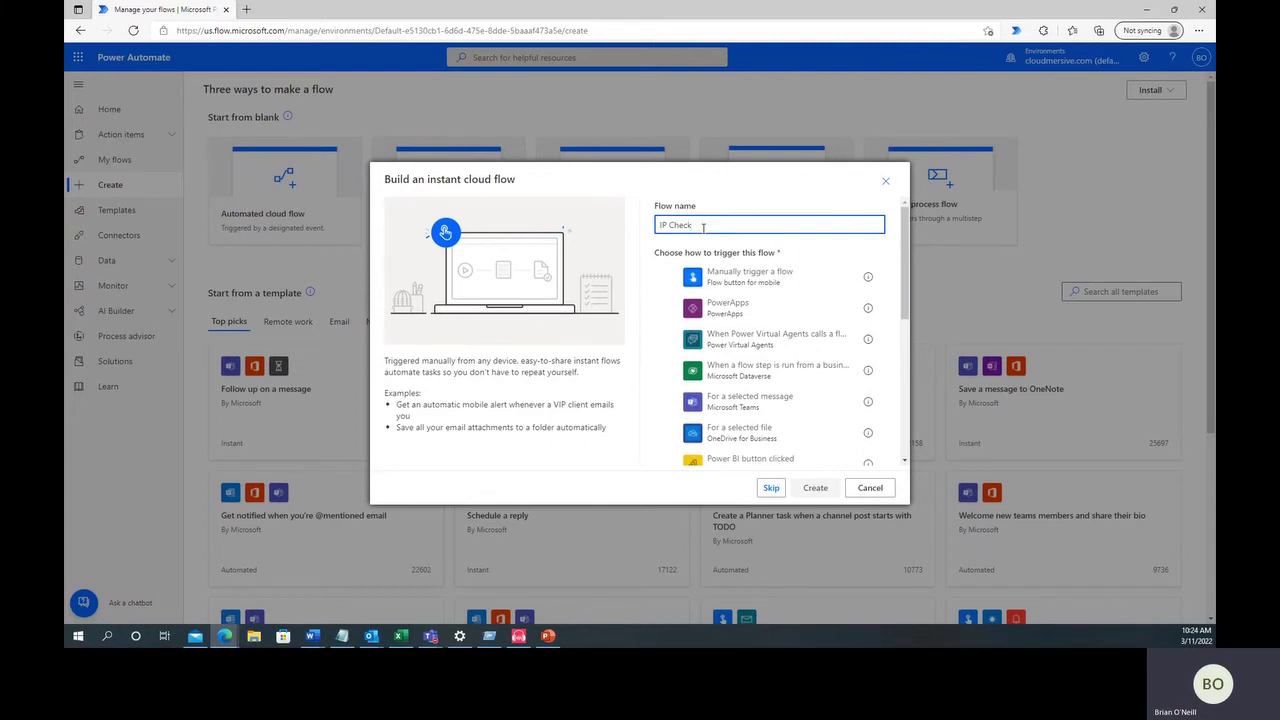
click(724, 270)
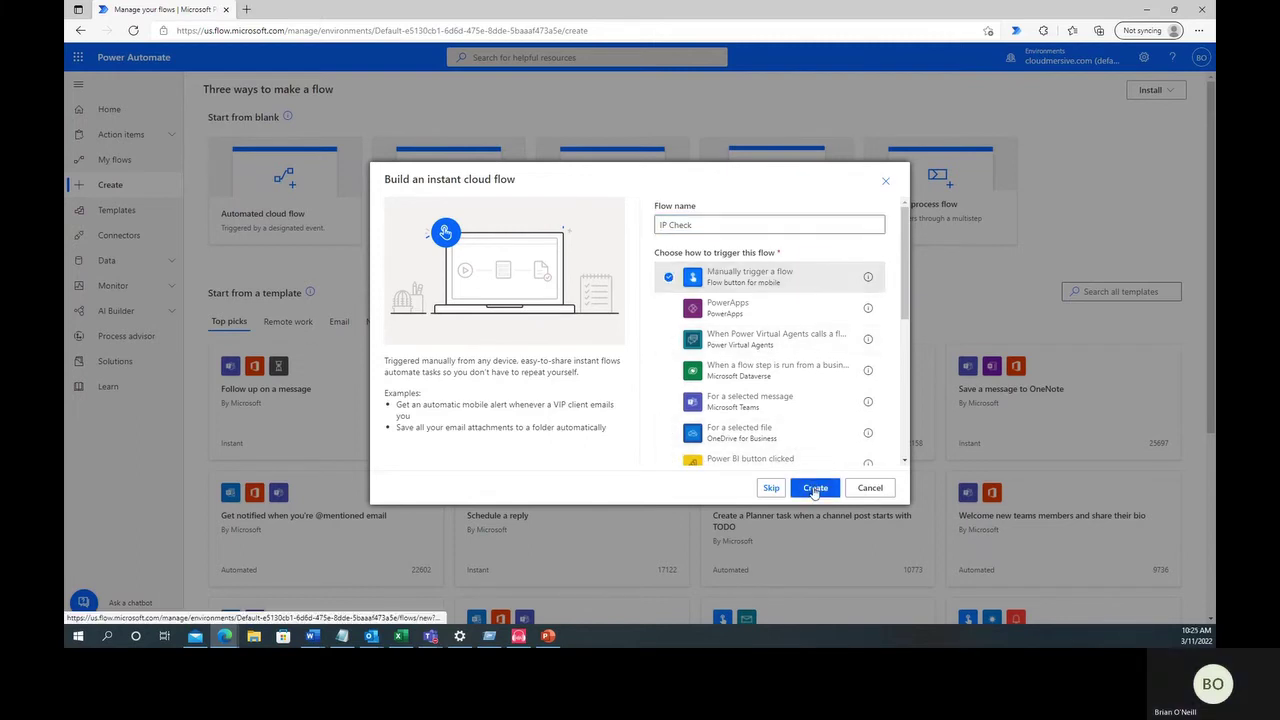
click(814, 488)
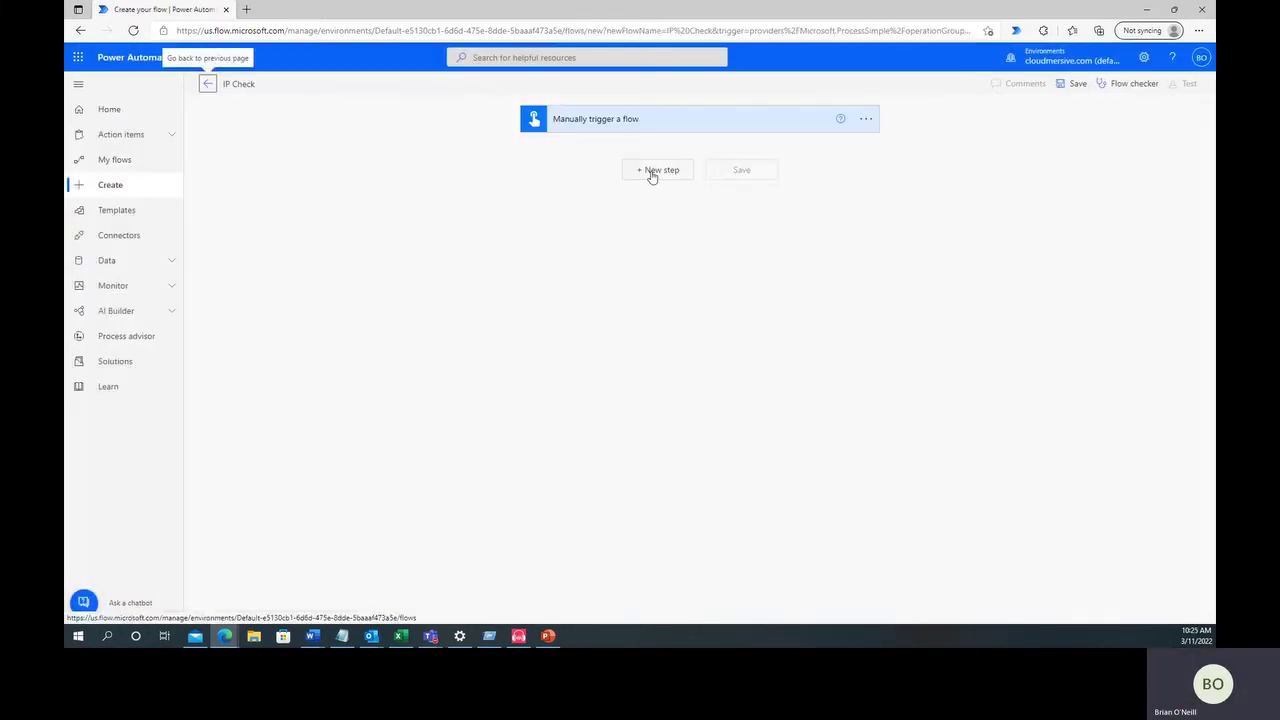
Step: Add the Cloudmersive Security action "Check if IP address is a known threat" and set its IP address to 192.168.1.25
click(652, 172)
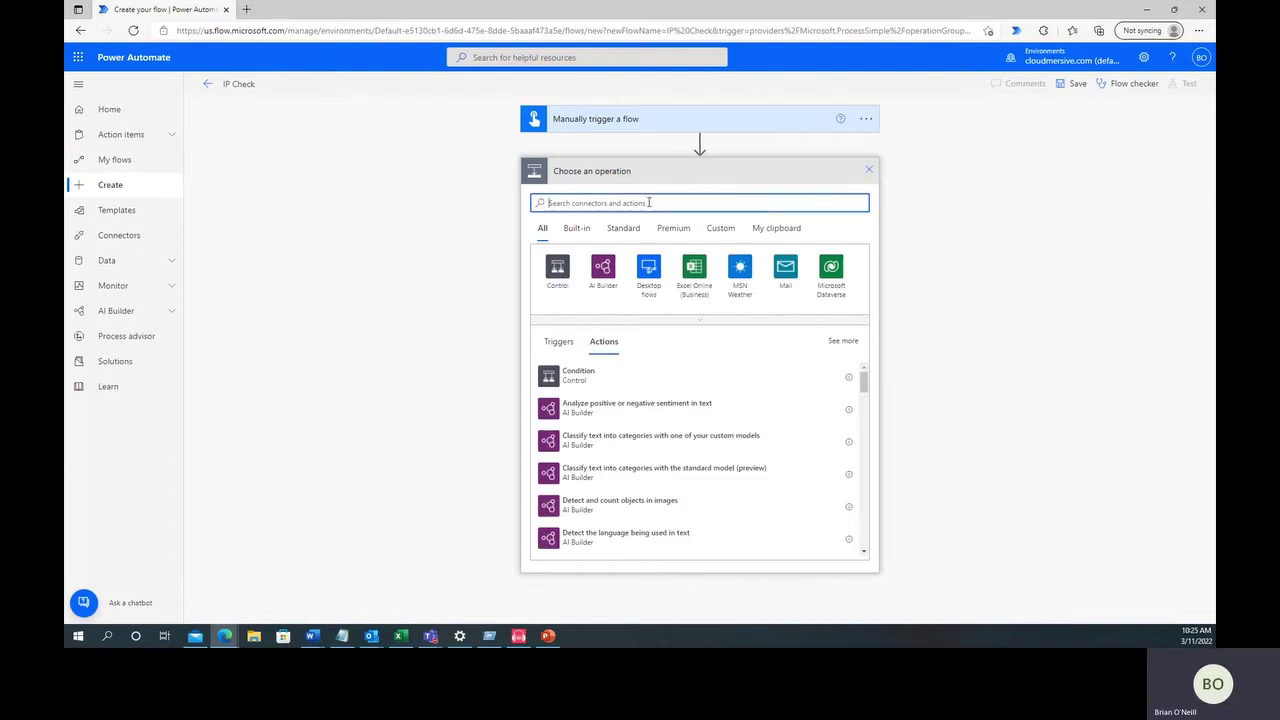
text(Cloudmersive)
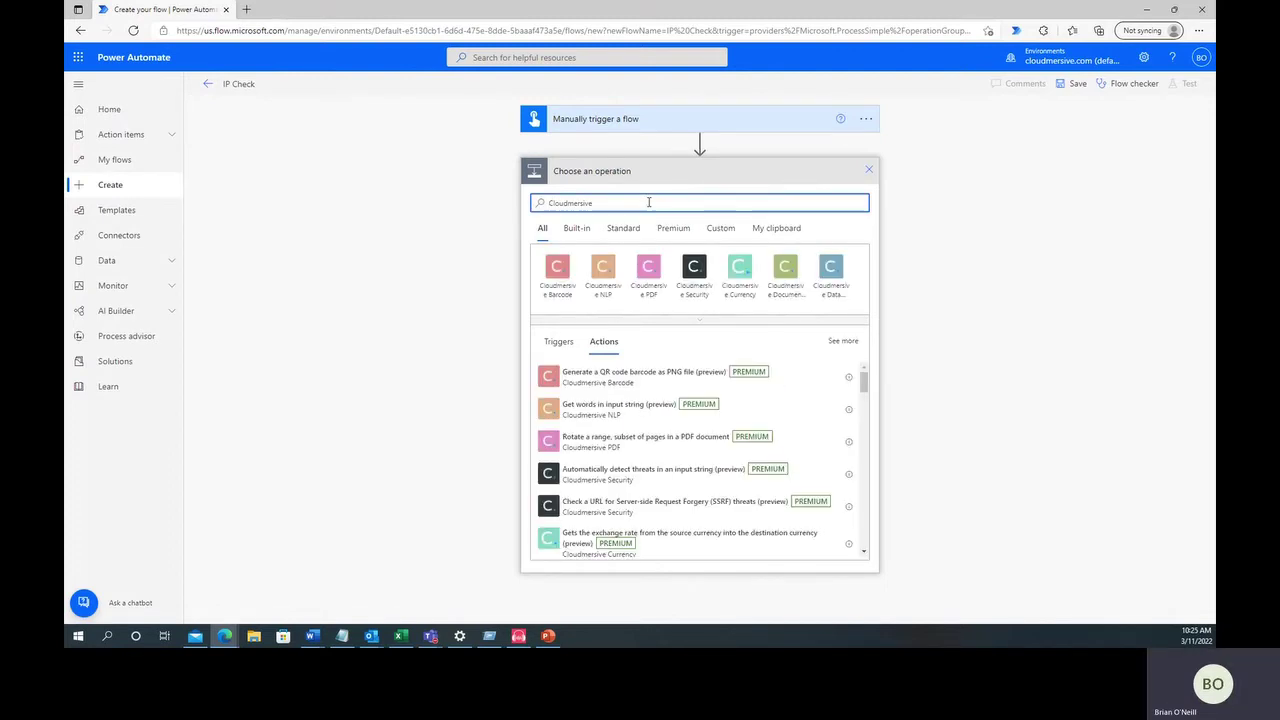
click(712, 293)
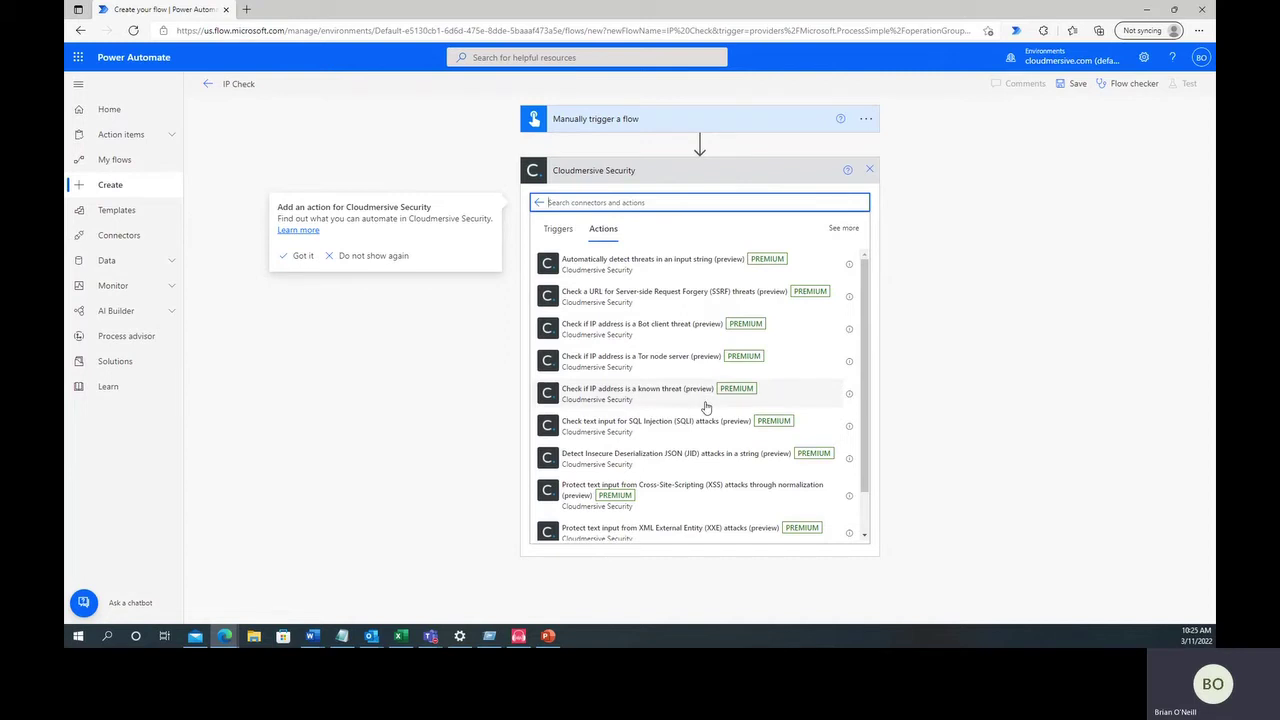
click(706, 405)
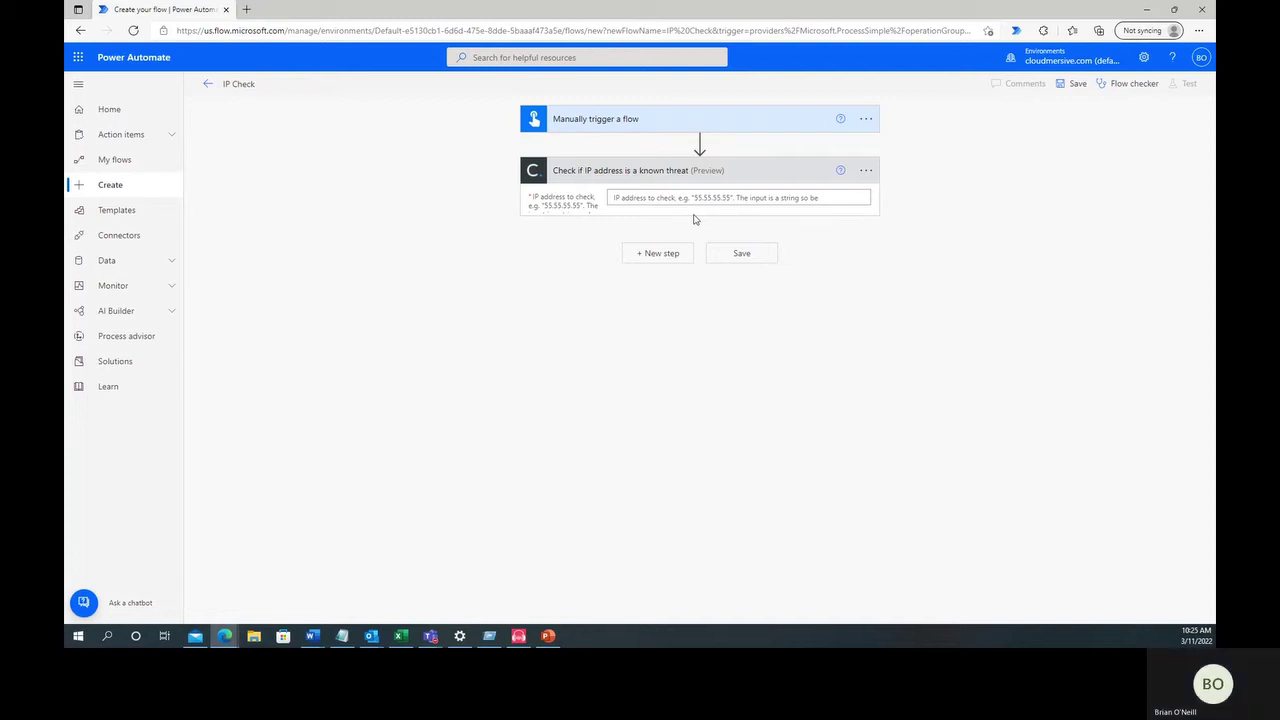
right_click(692, 198)
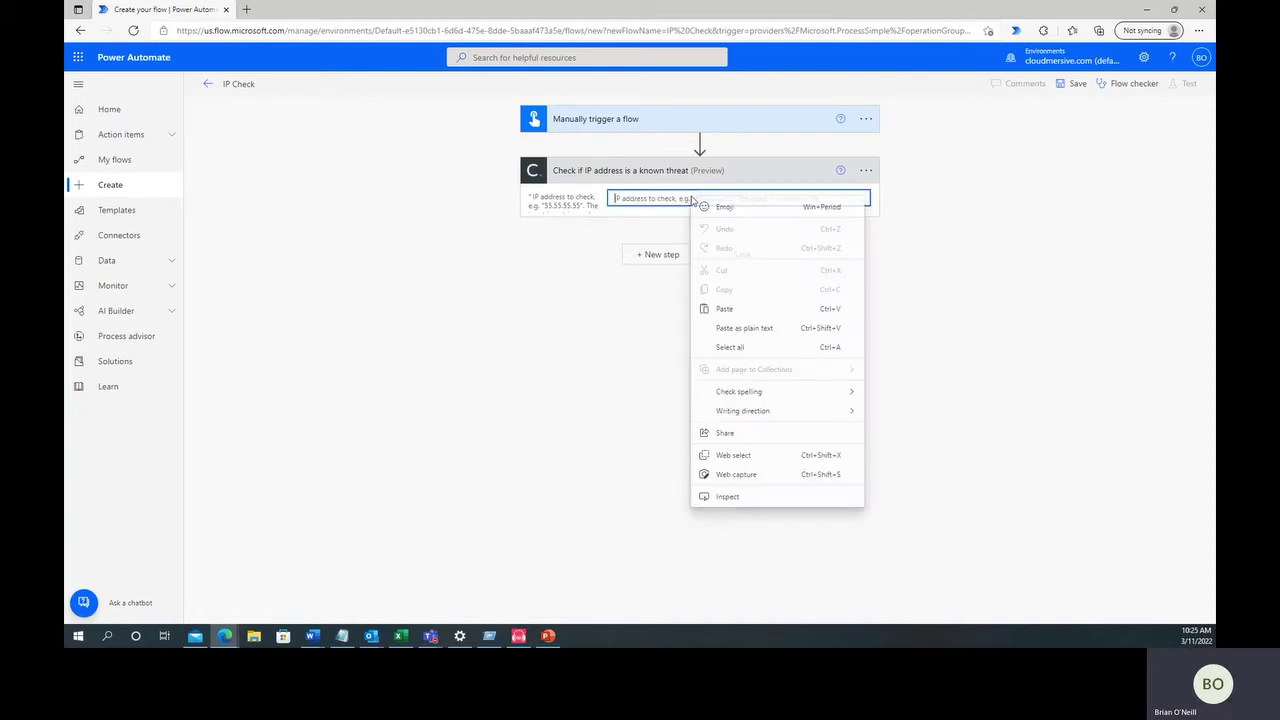
click(724, 309)
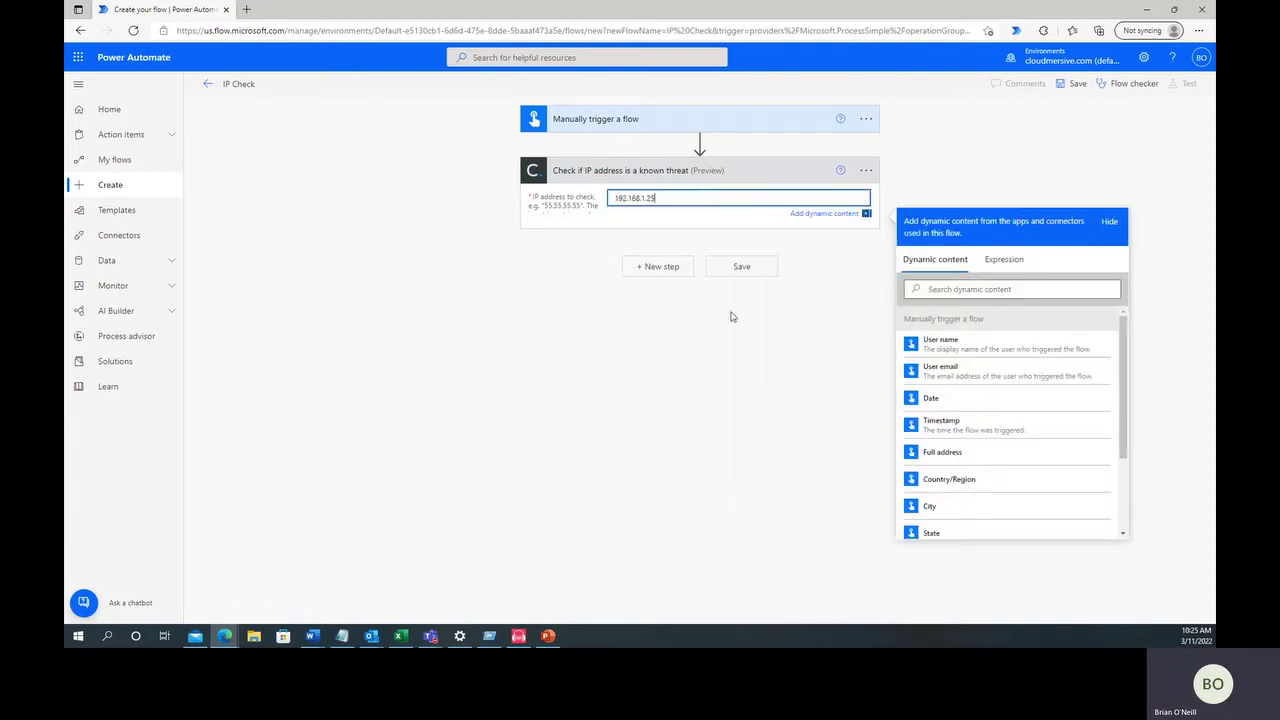
Step: Add a Condition step after the IP check that tests whether IsThreat is equal to True
click(660, 266)
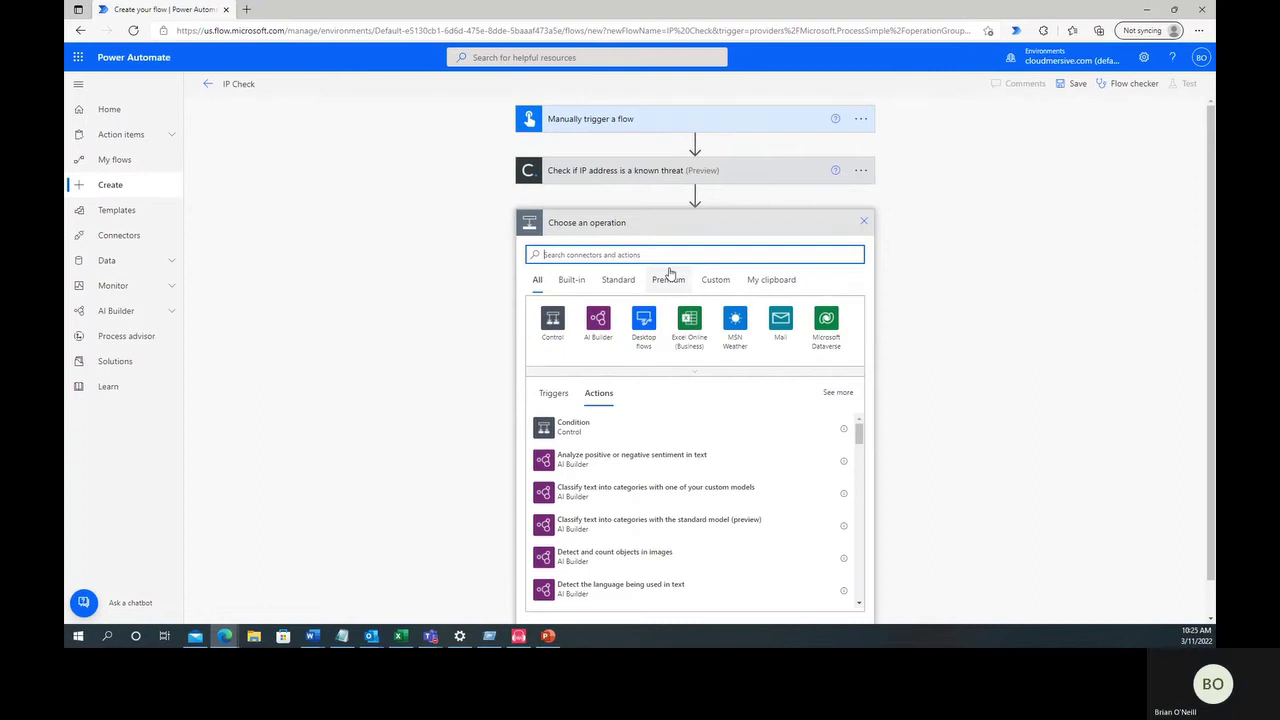
click(662, 428)
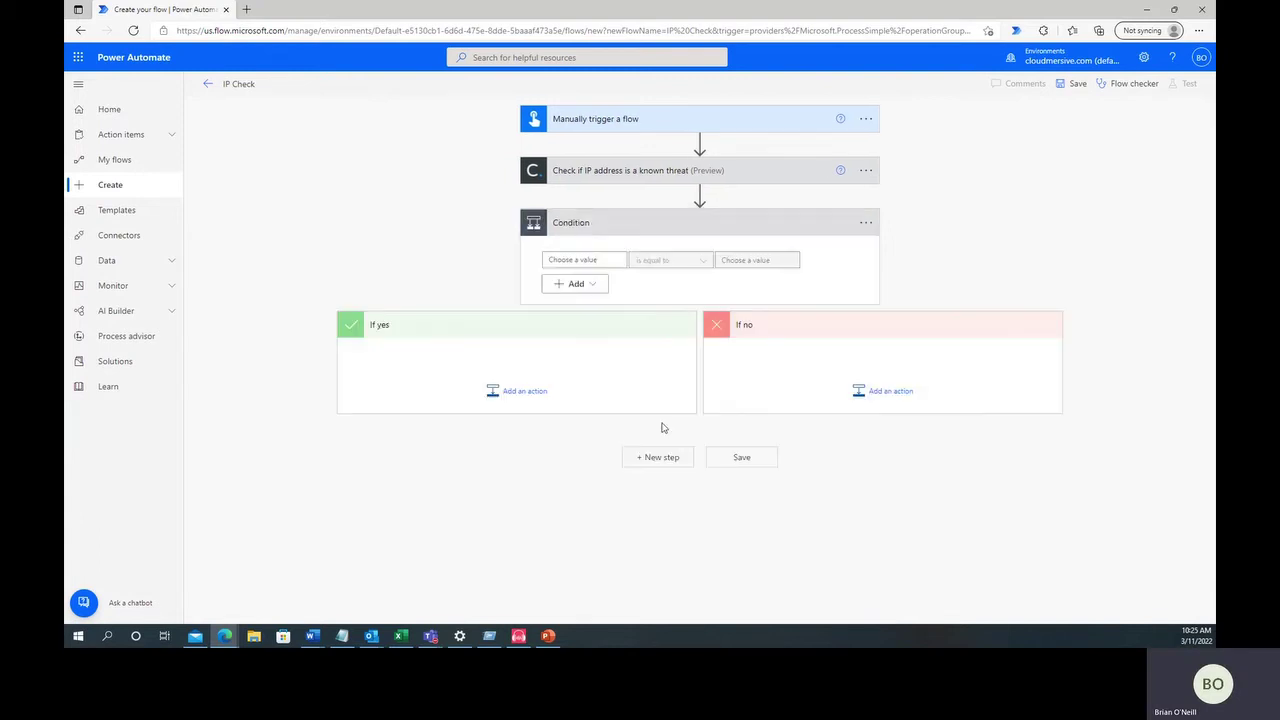
click(601, 261)
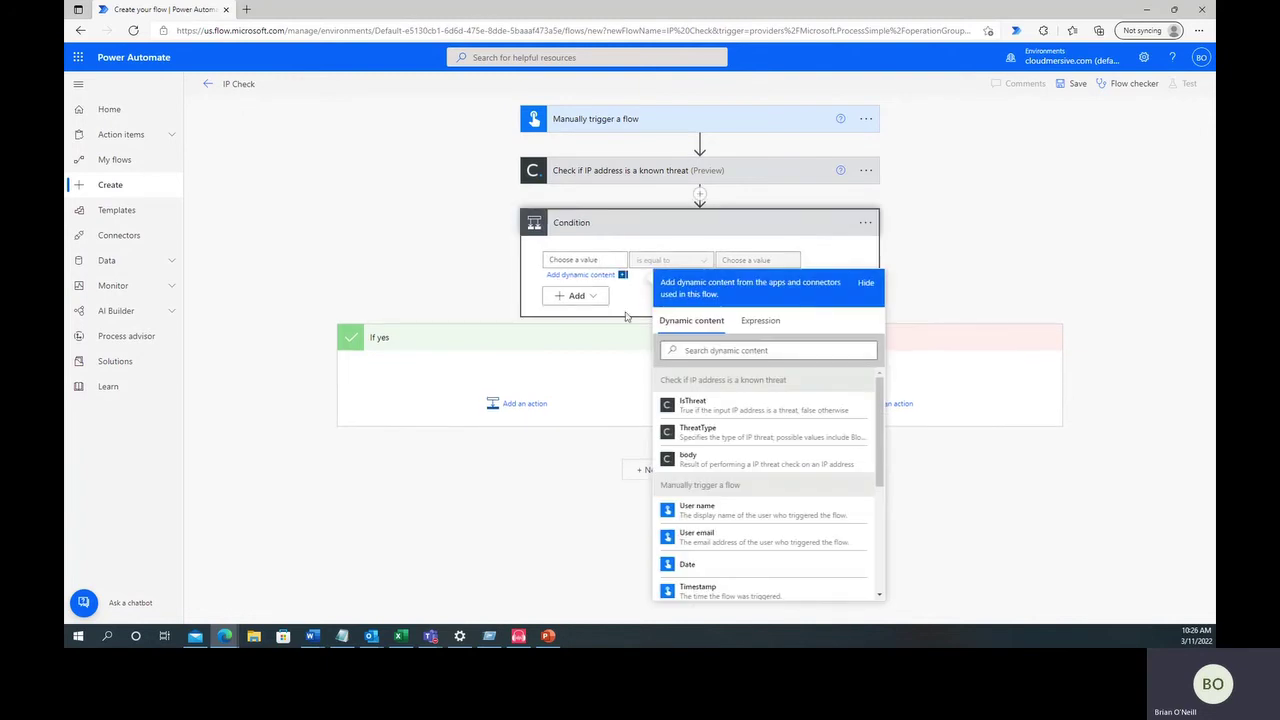
click(706, 404)
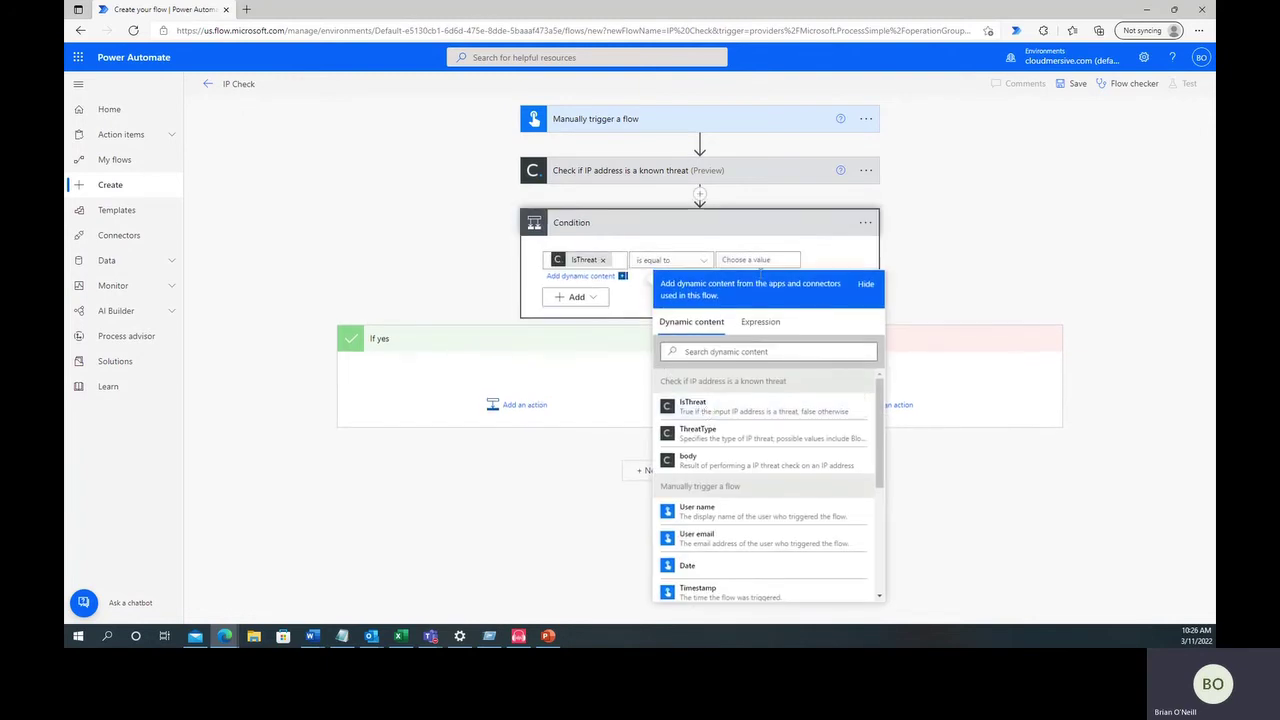
click(755, 260)
text(True)
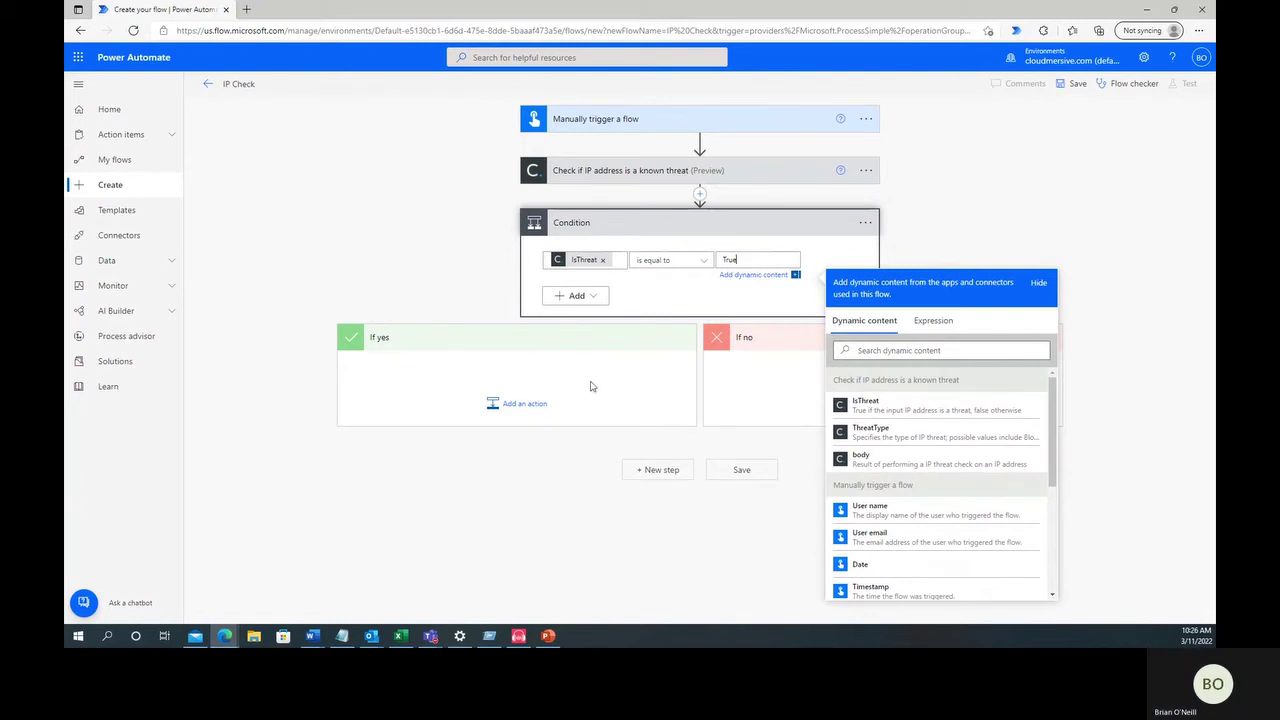
Step: Add a "Send me an email notification" action to the condition's If yes branch
click(527, 406)
click(523, 404)
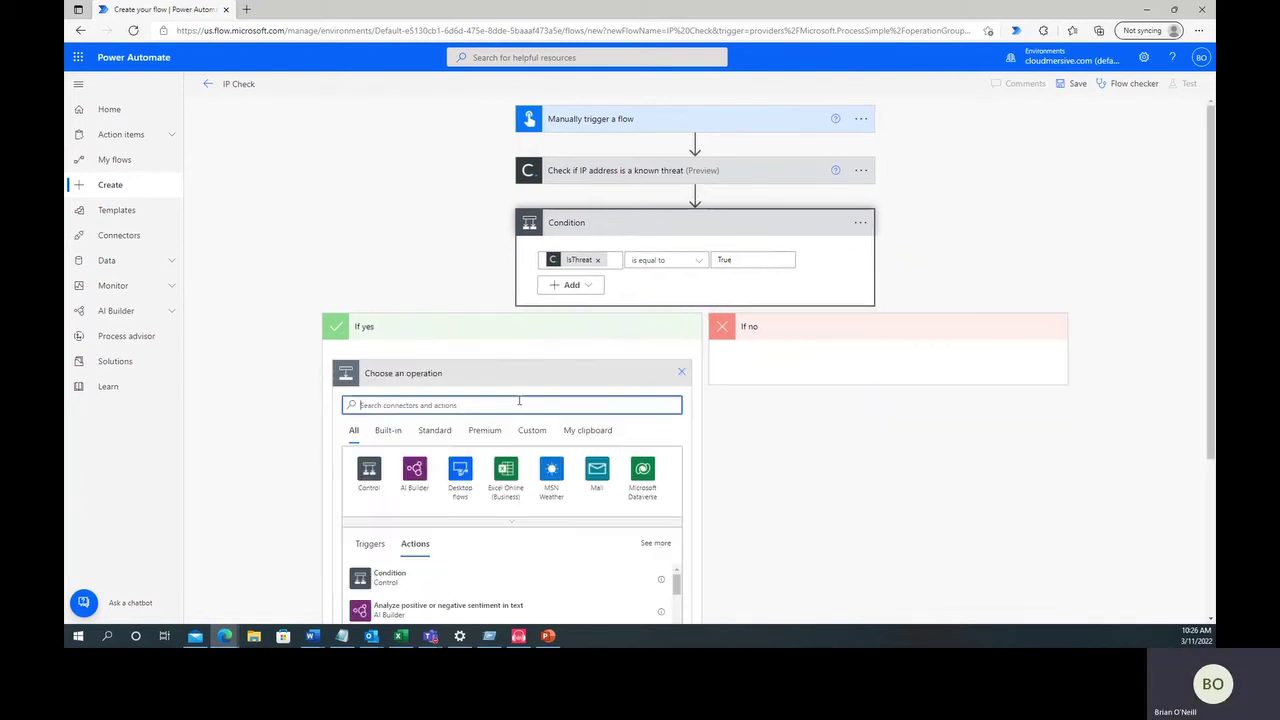
text(send me an email notifi)
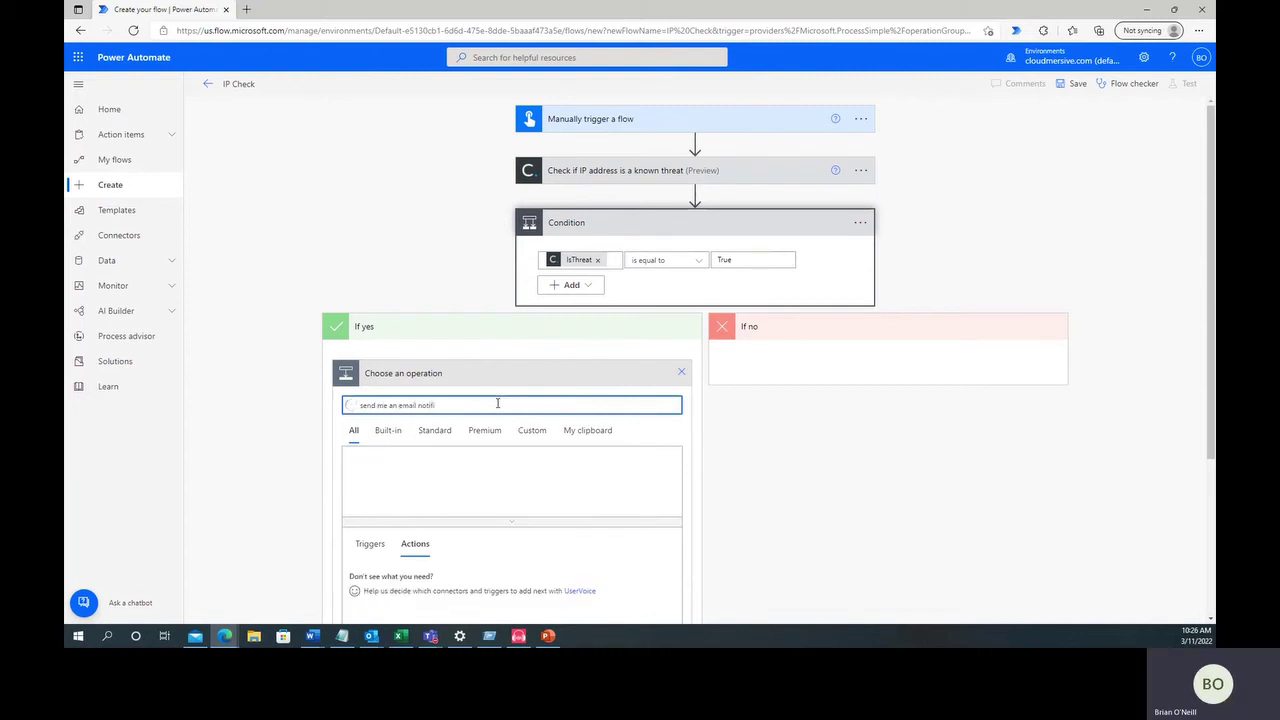
scroll(497, 403, down, 3)
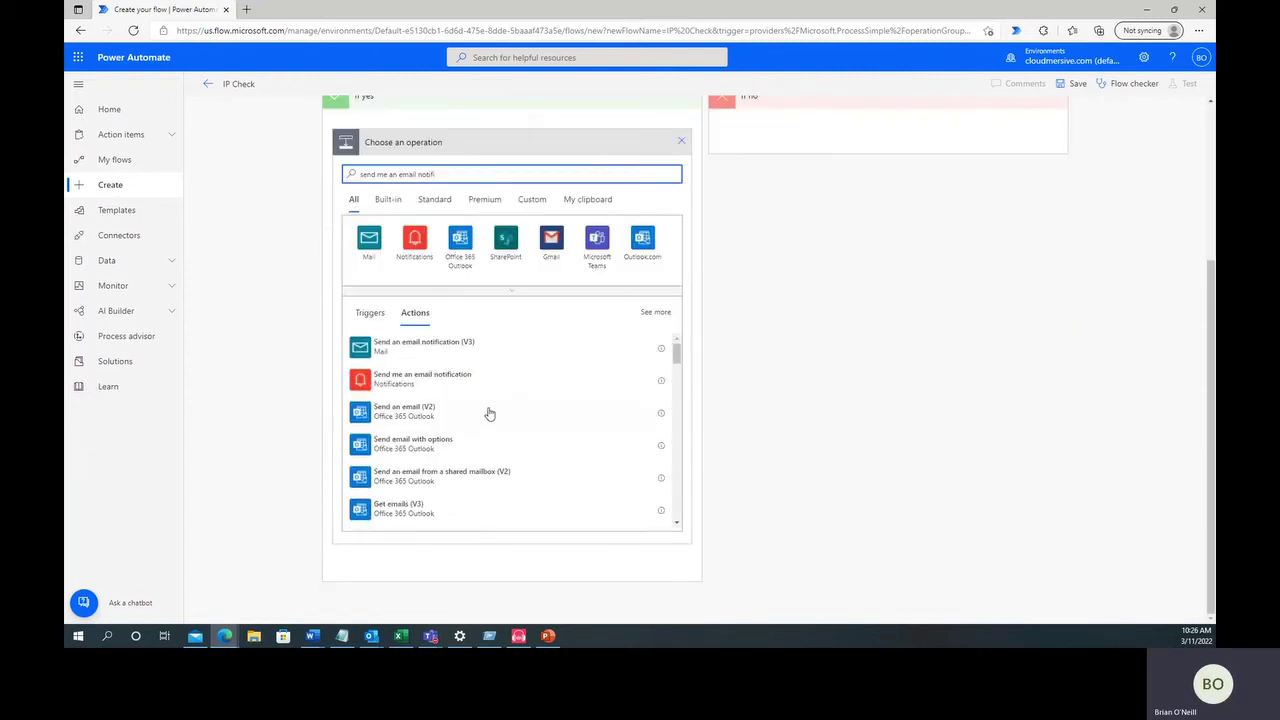
click(422, 378)
Step: Set the If yes notification's subject to "Threat Detected" and its body to "Your threat level is" followed by the ThreatType dynamic value
click(471, 401)
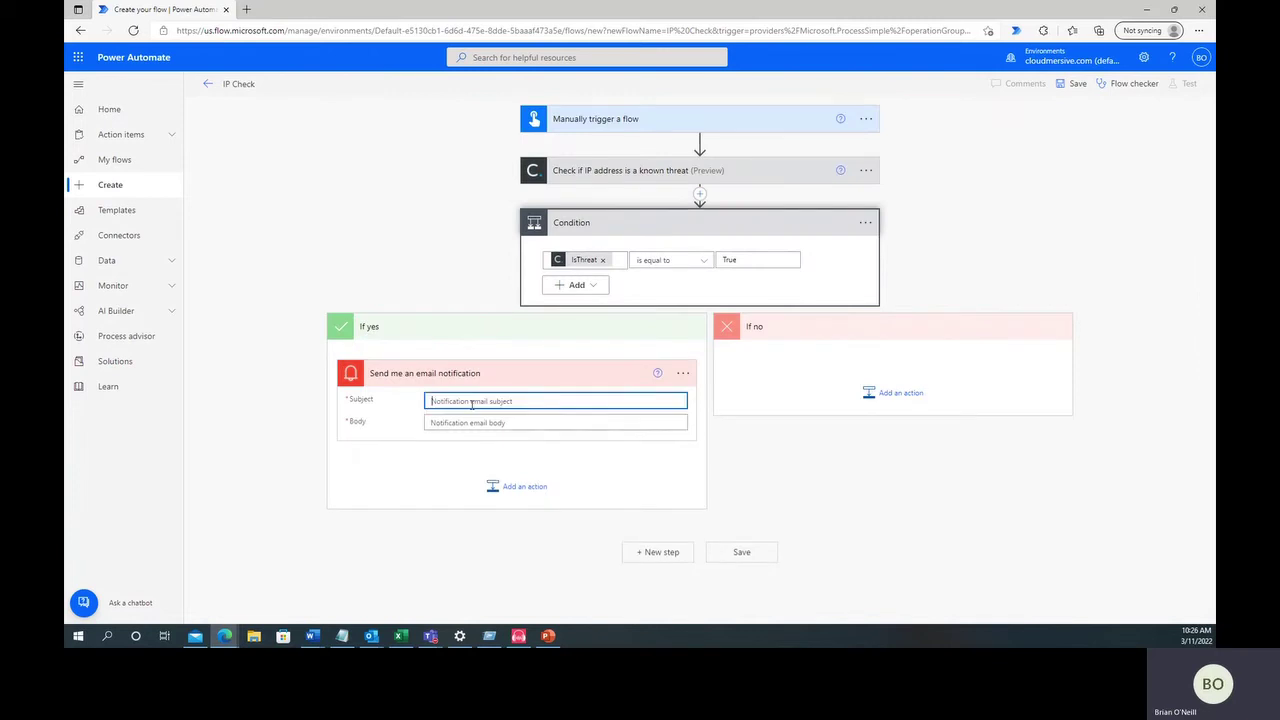
text(Threat Dete)
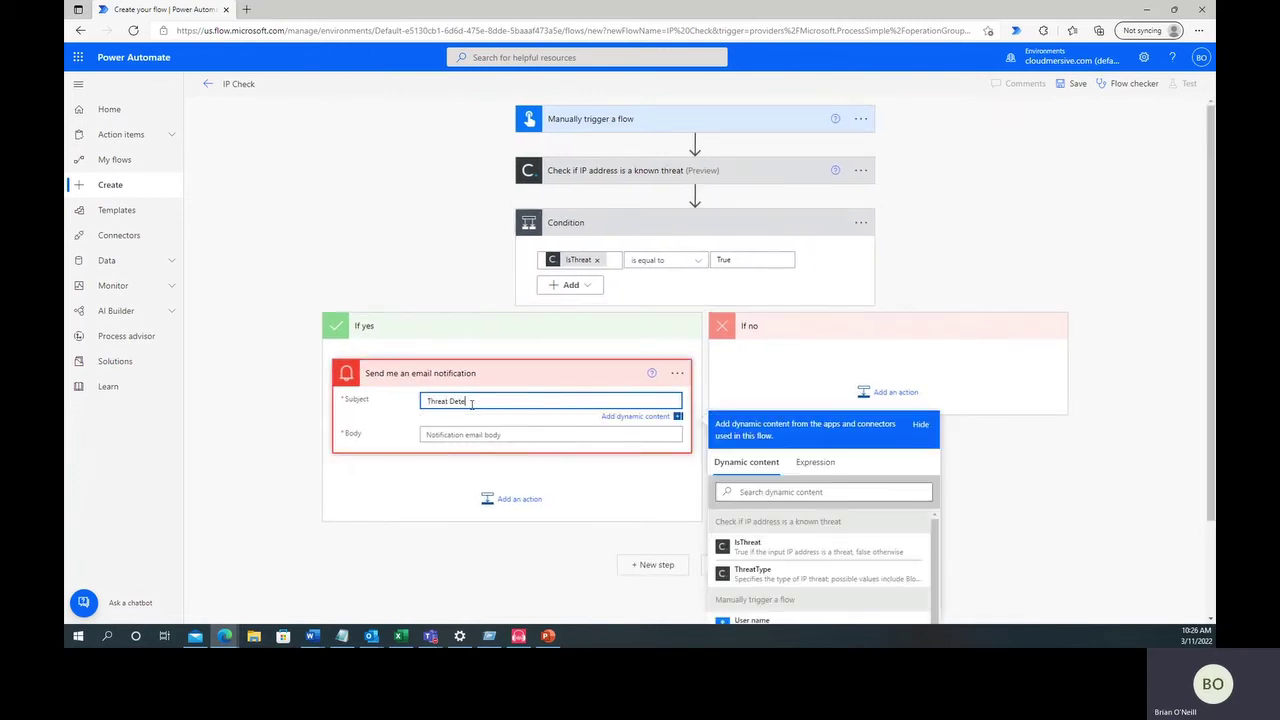
text(cted)
click(474, 434)
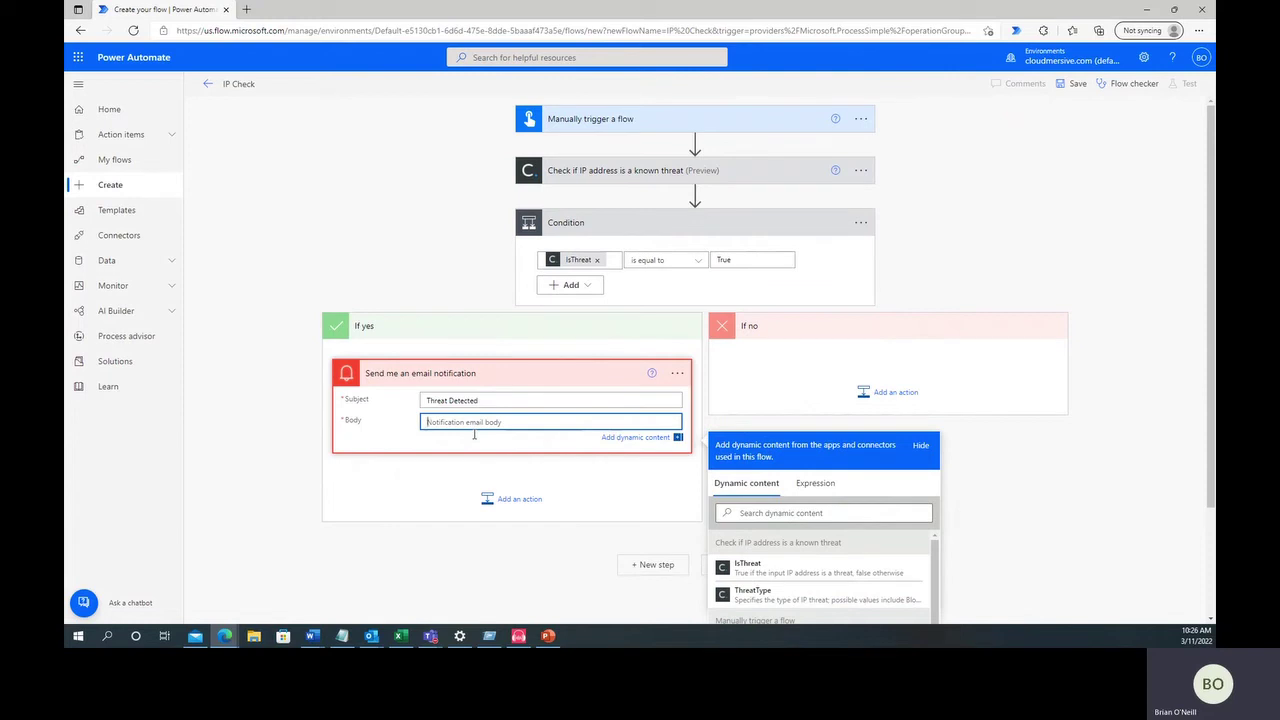
text(Your threat level is:)
click(803, 595)
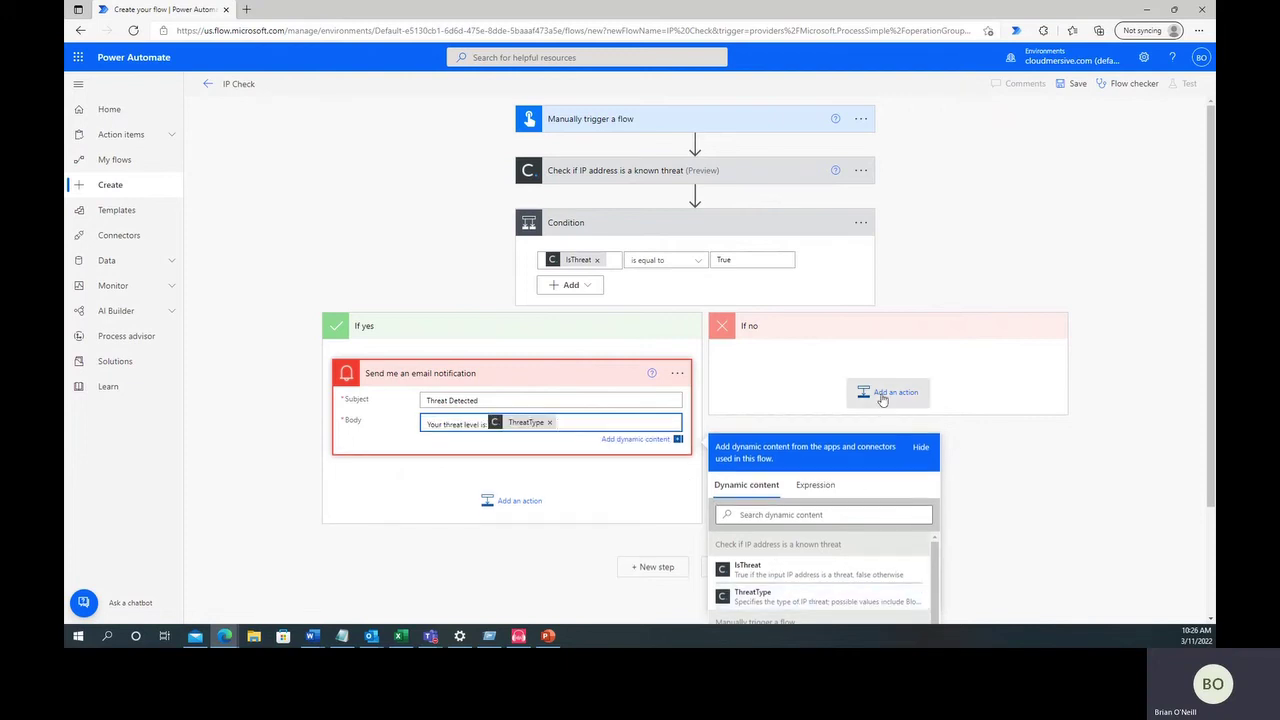
Step: Add a "Send me an email notification" action to the condition's If no branch
click(884, 393)
text(send me)
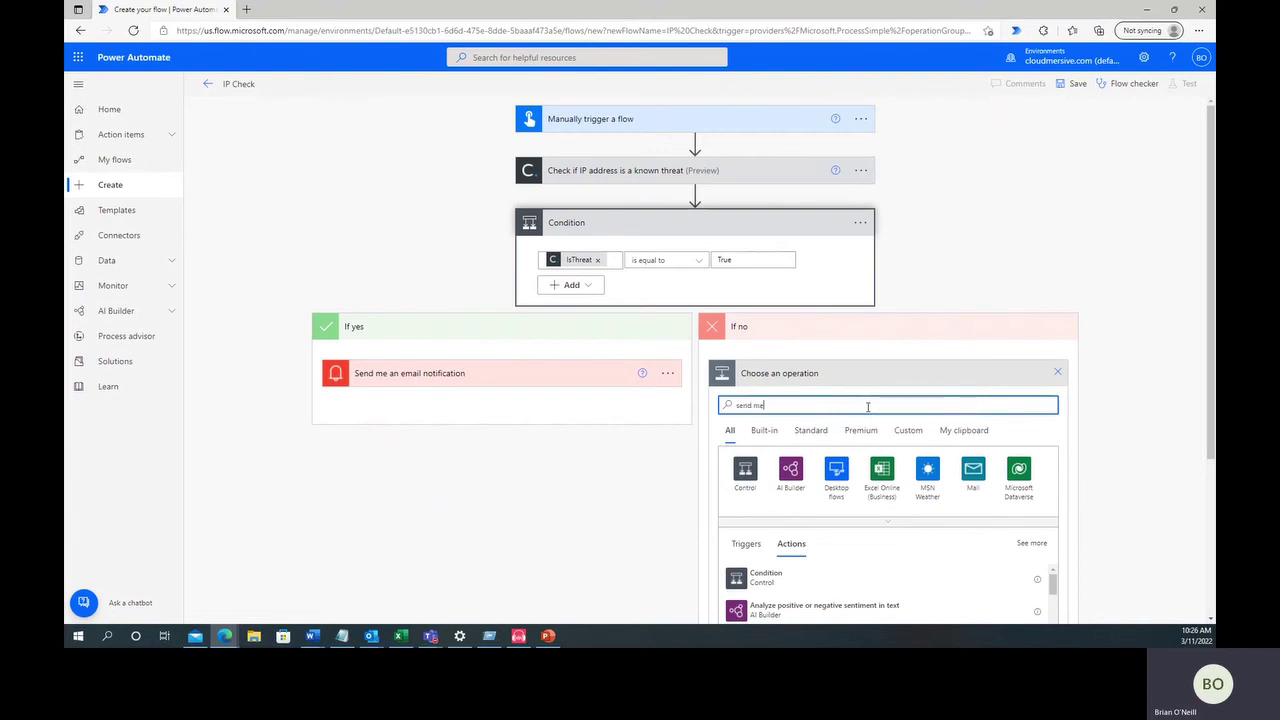
text( an email)
scroll(869, 430, down, 3)
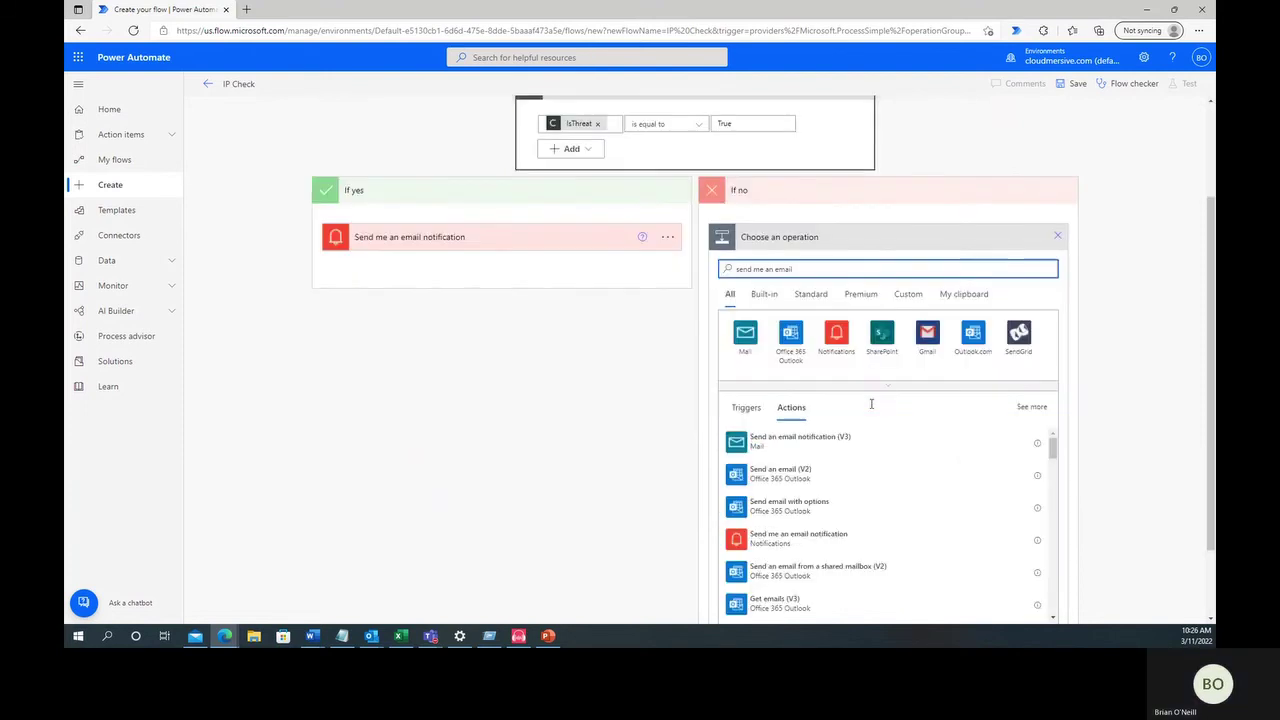
click(869, 440)
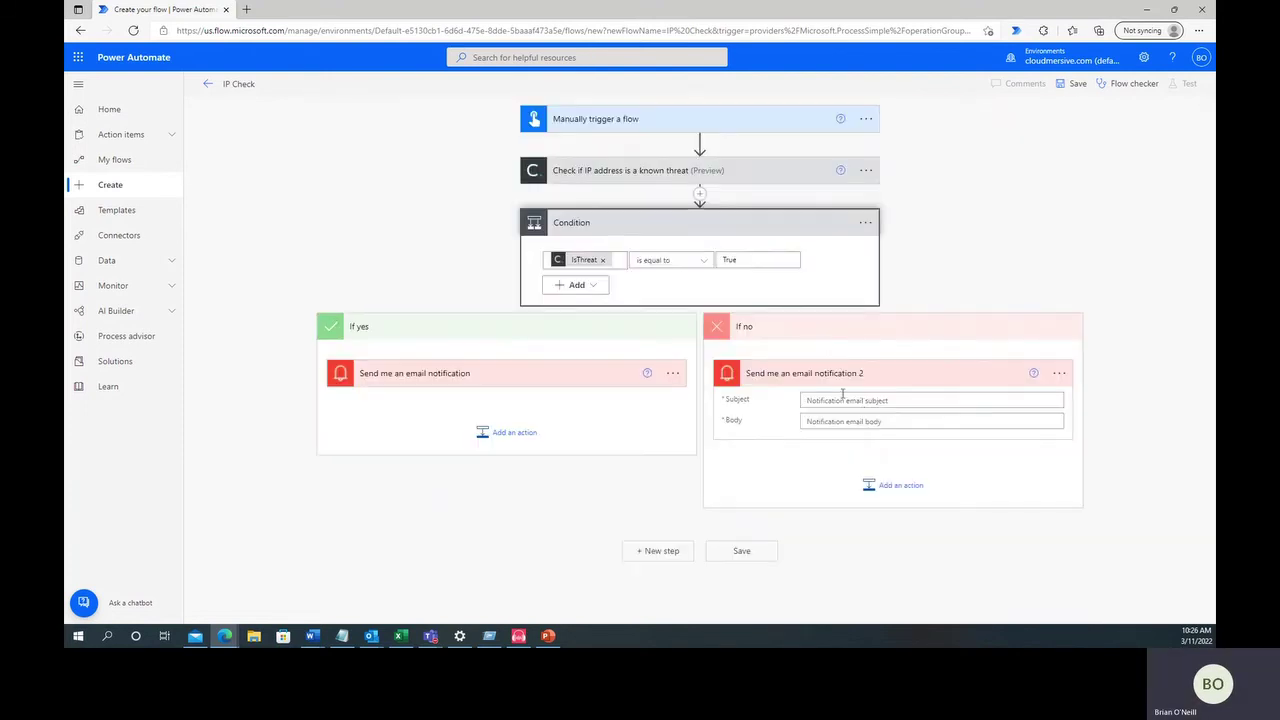
Step: Set the If no notification's subject to "NO threat detected" and its body to "In the clear!"
click(843, 399)
text(NO threat)
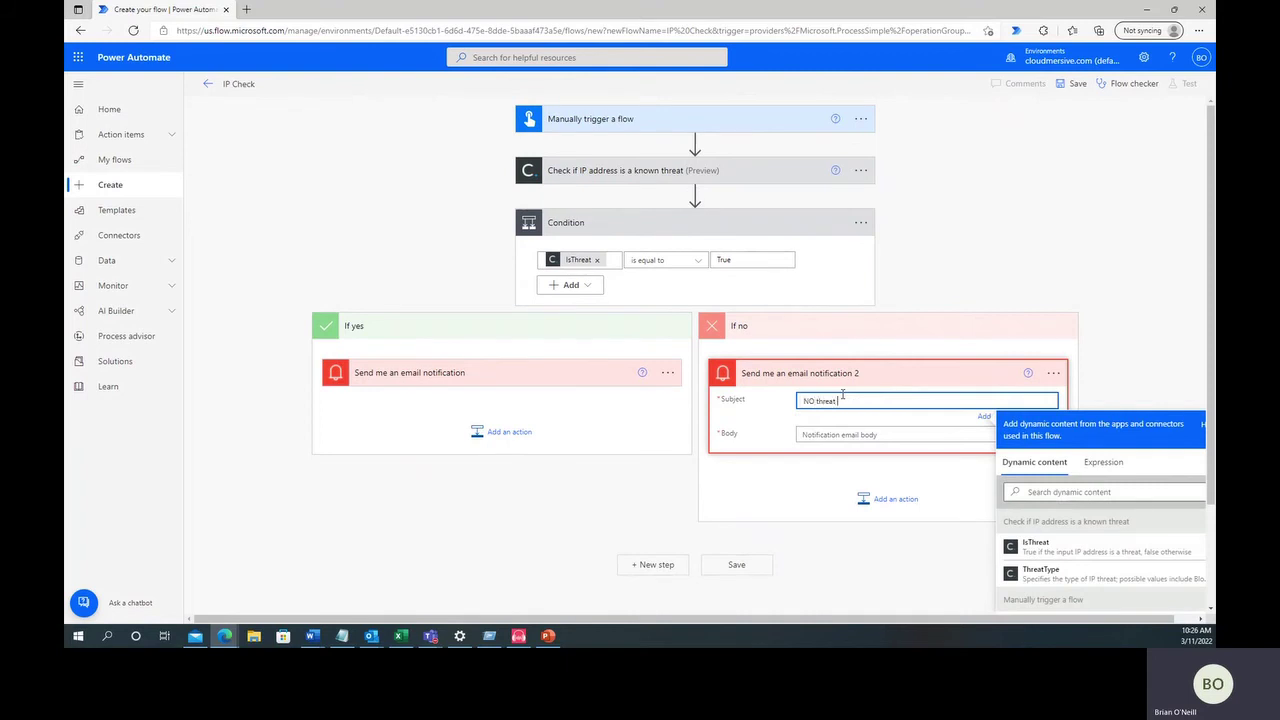
text( detected)
click(853, 434)
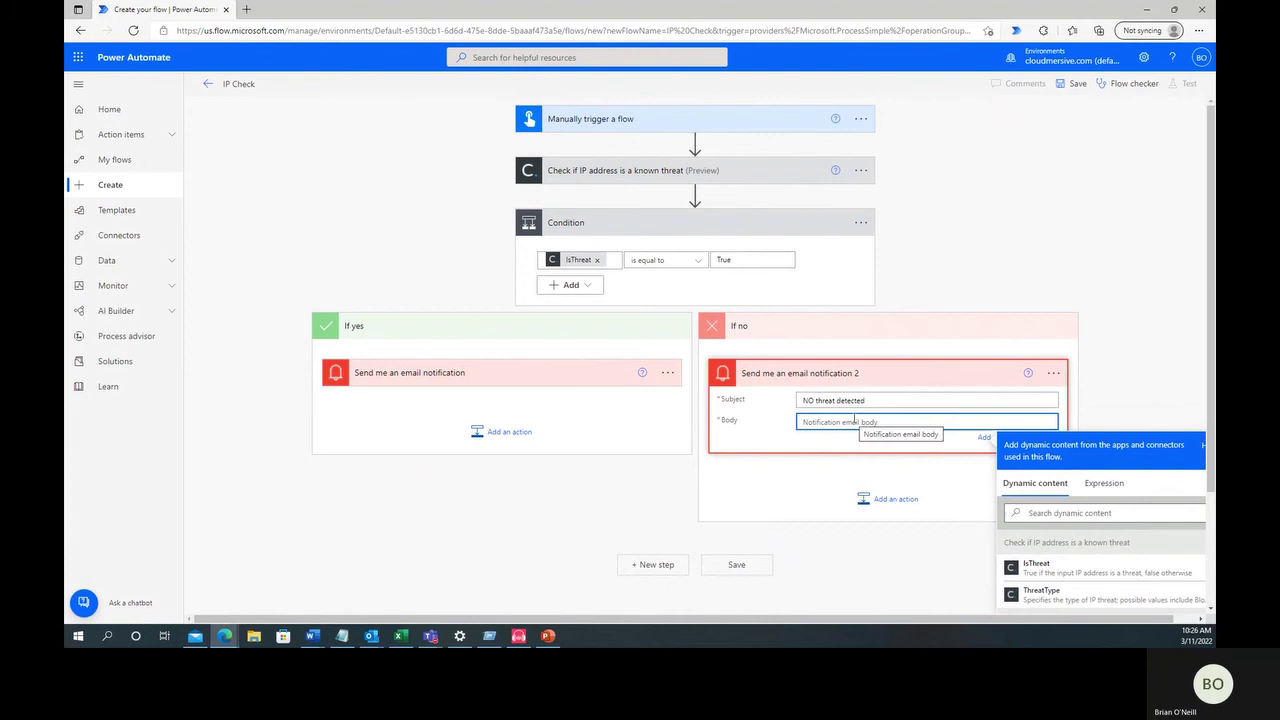
text(In the clear!)
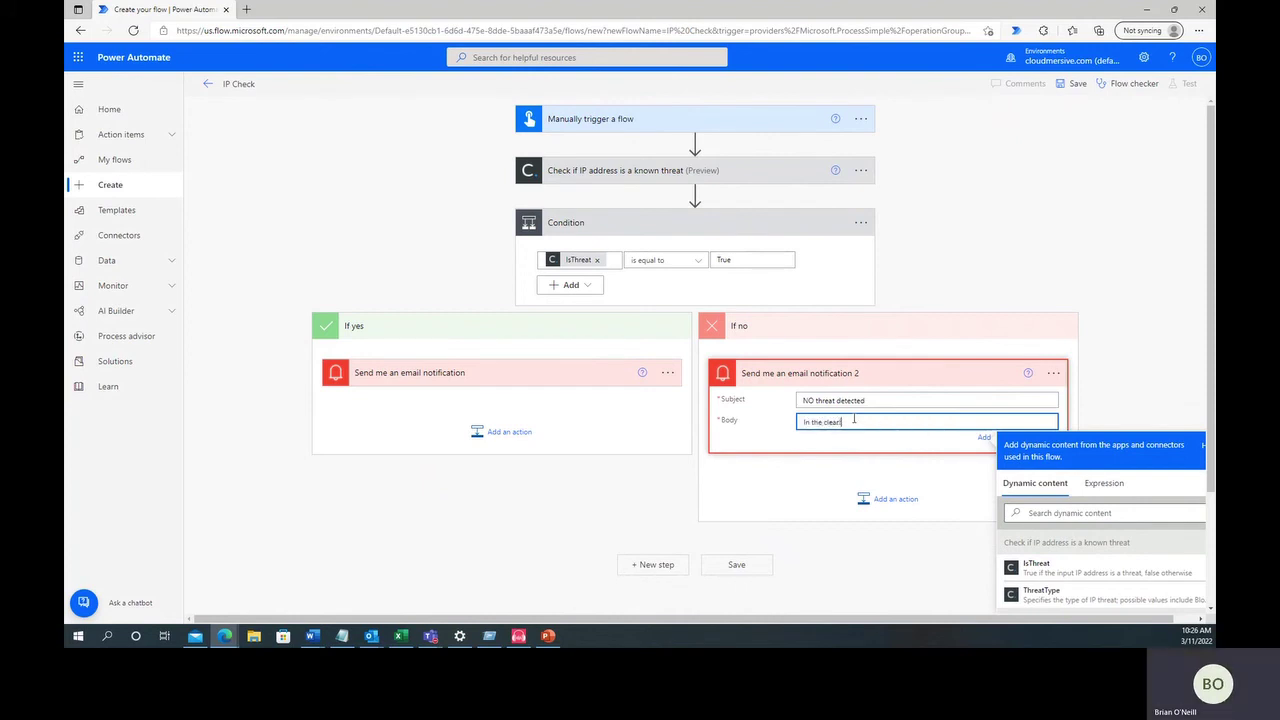
Step: Save the flow and run it as a manual test
click(767, 560)
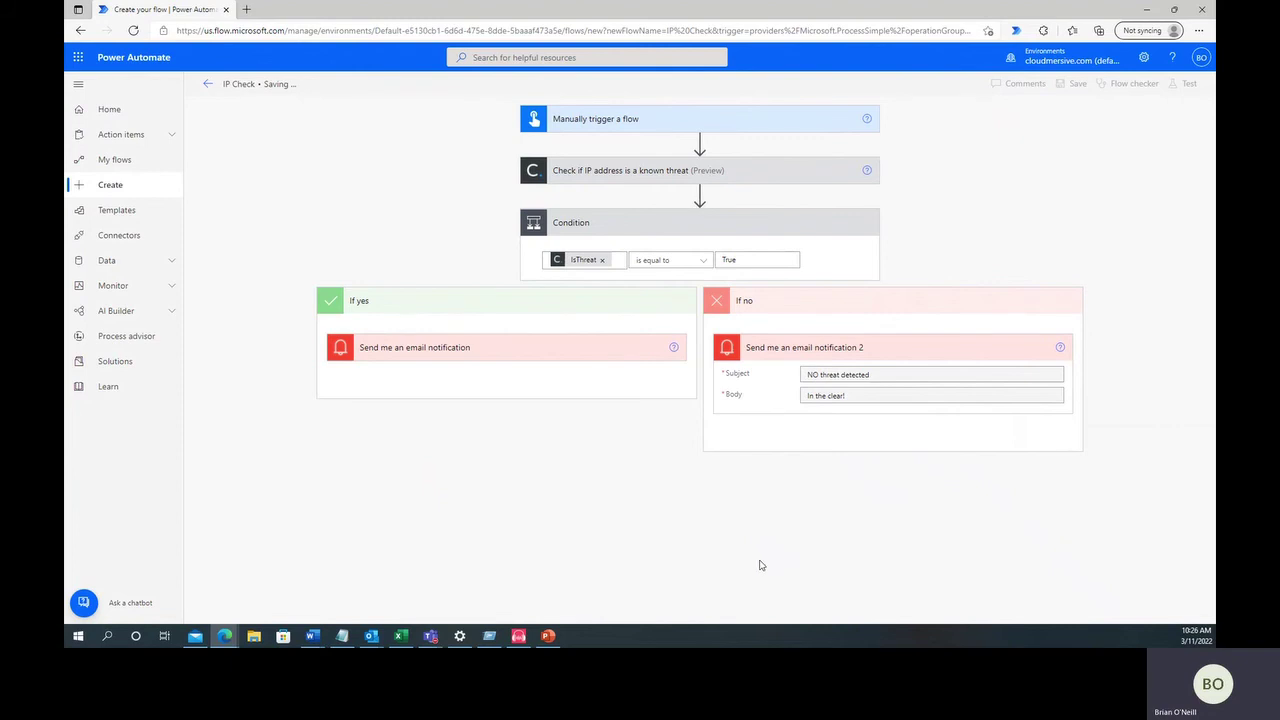
click(1190, 84)
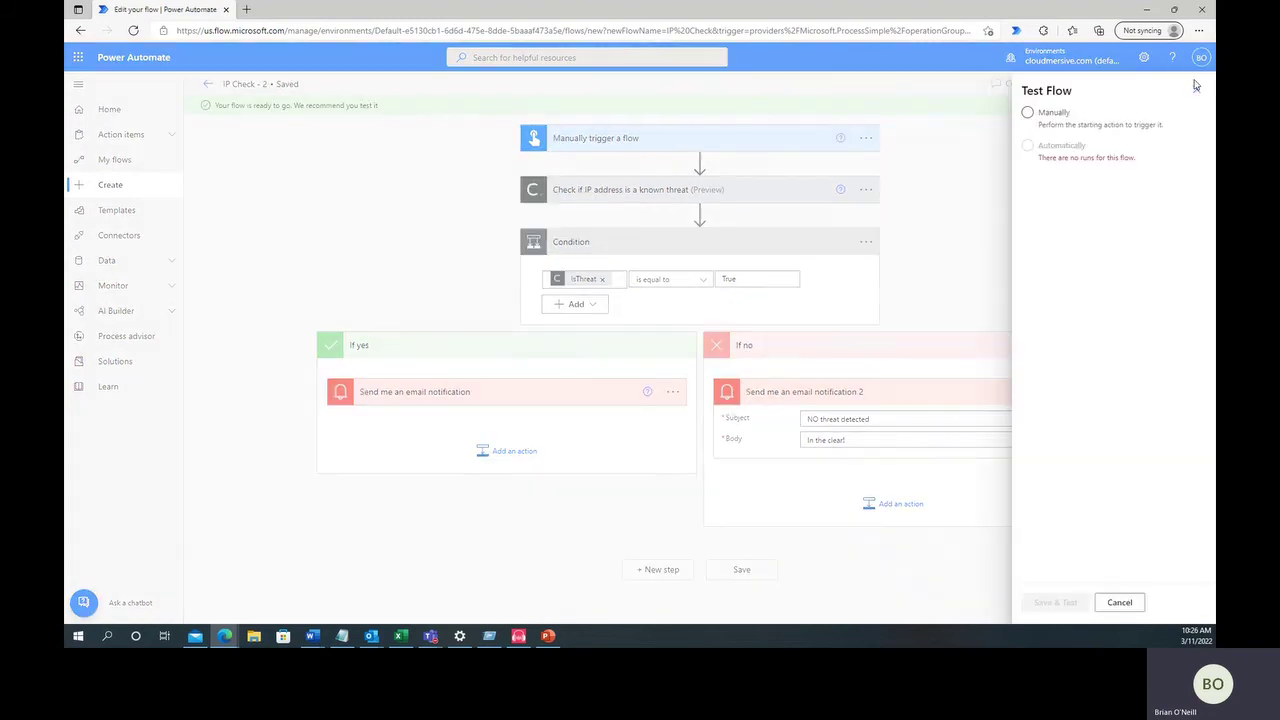
click(1137, 125)
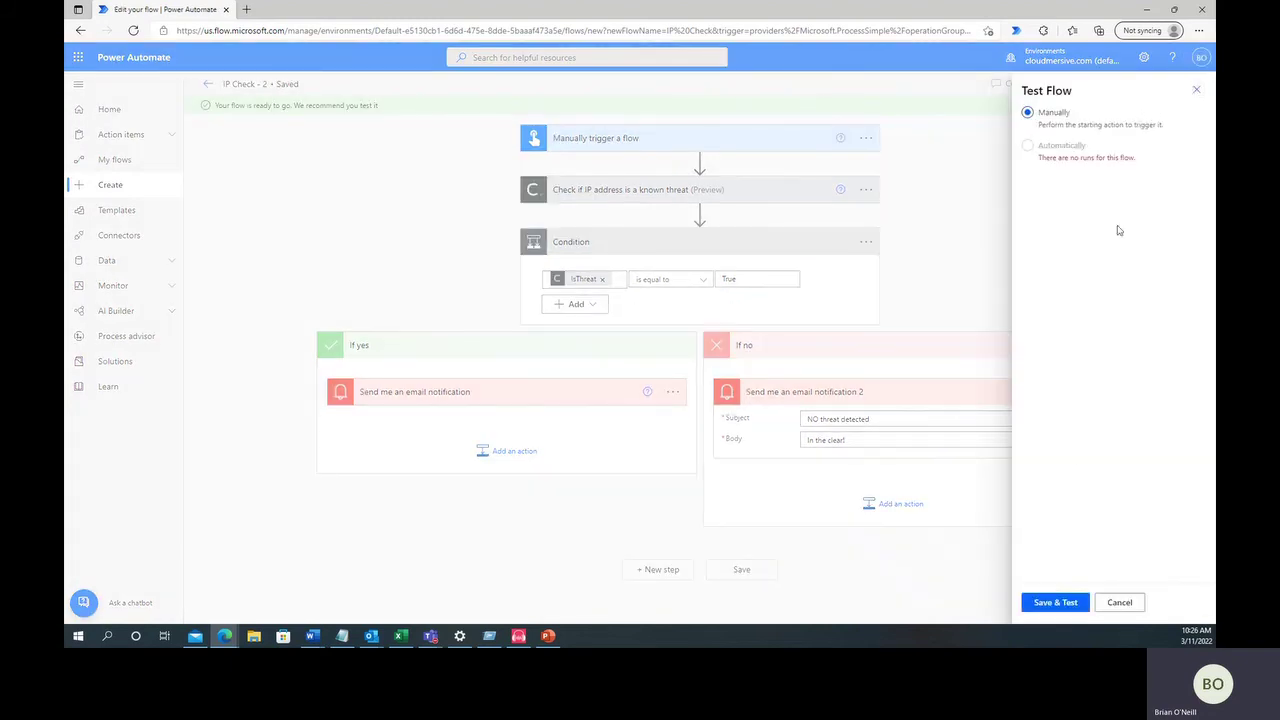
click(1052, 603)
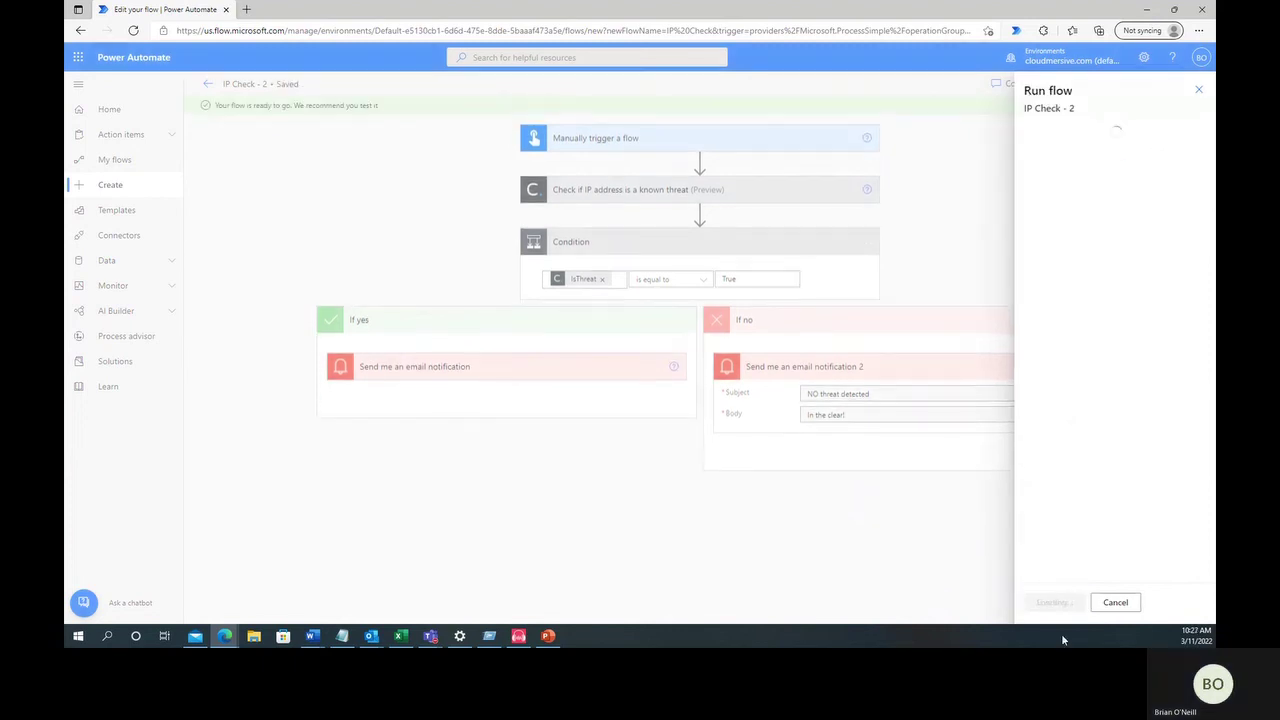
click(1057, 604)
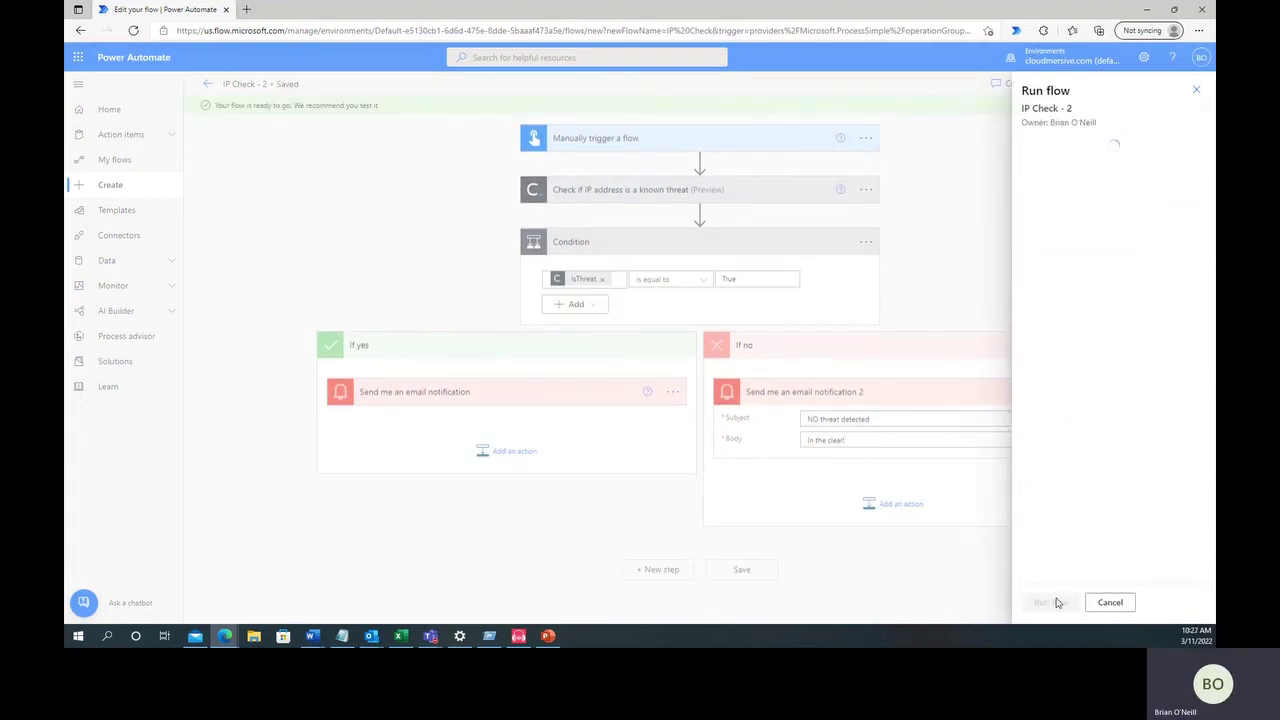
click(1054, 606)
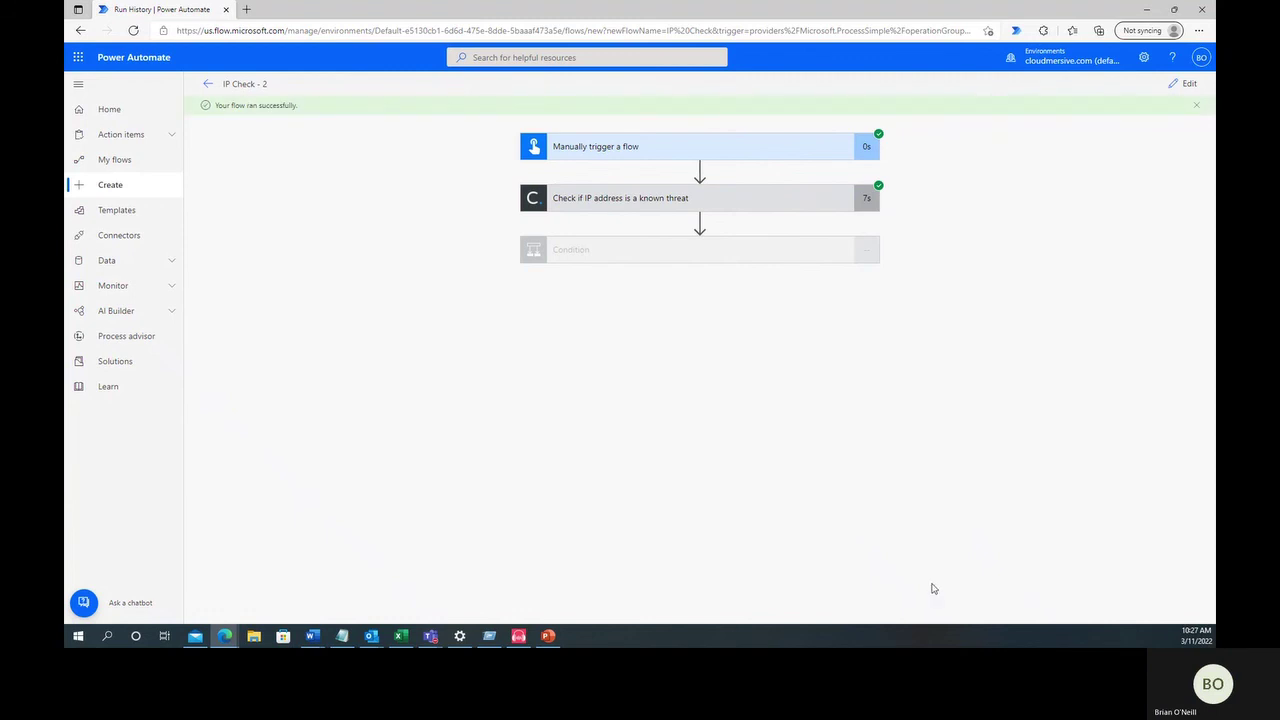
Step: Switch to Outlook and view the "NO threat detected" notification e-mail sent by the flow
mouse_move(371, 636)
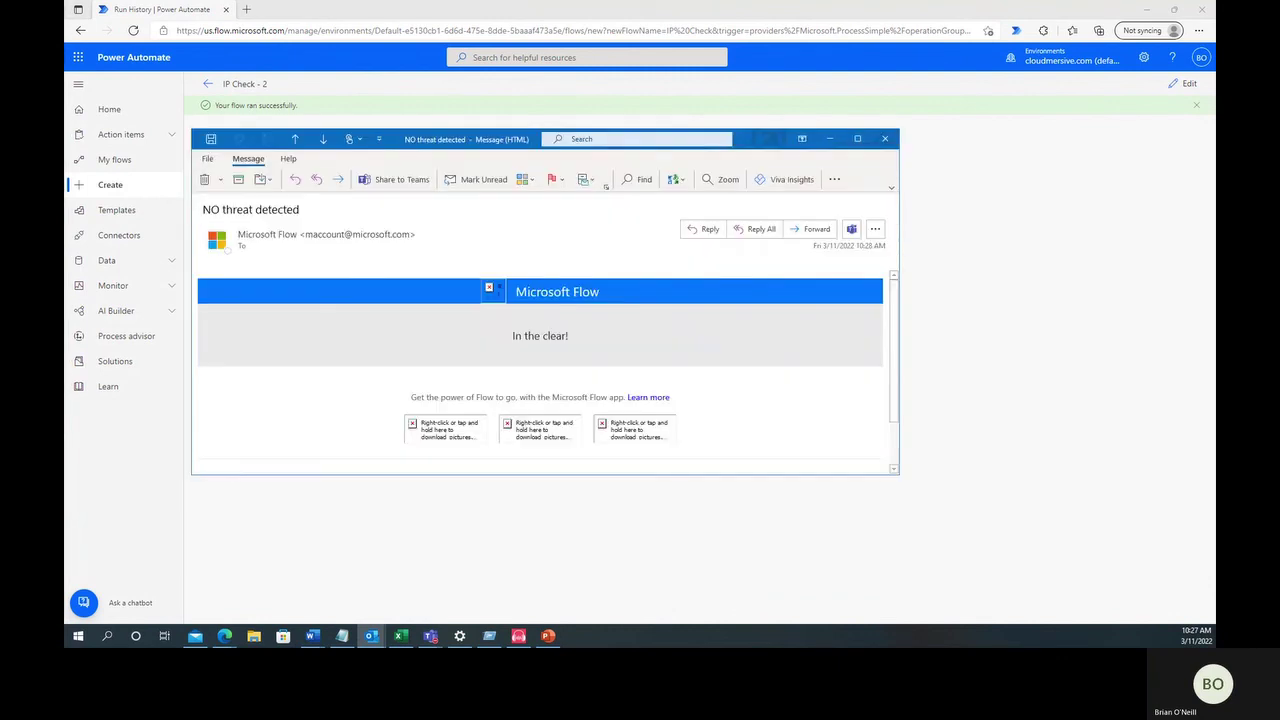
drag(755, 142, 819, 154)
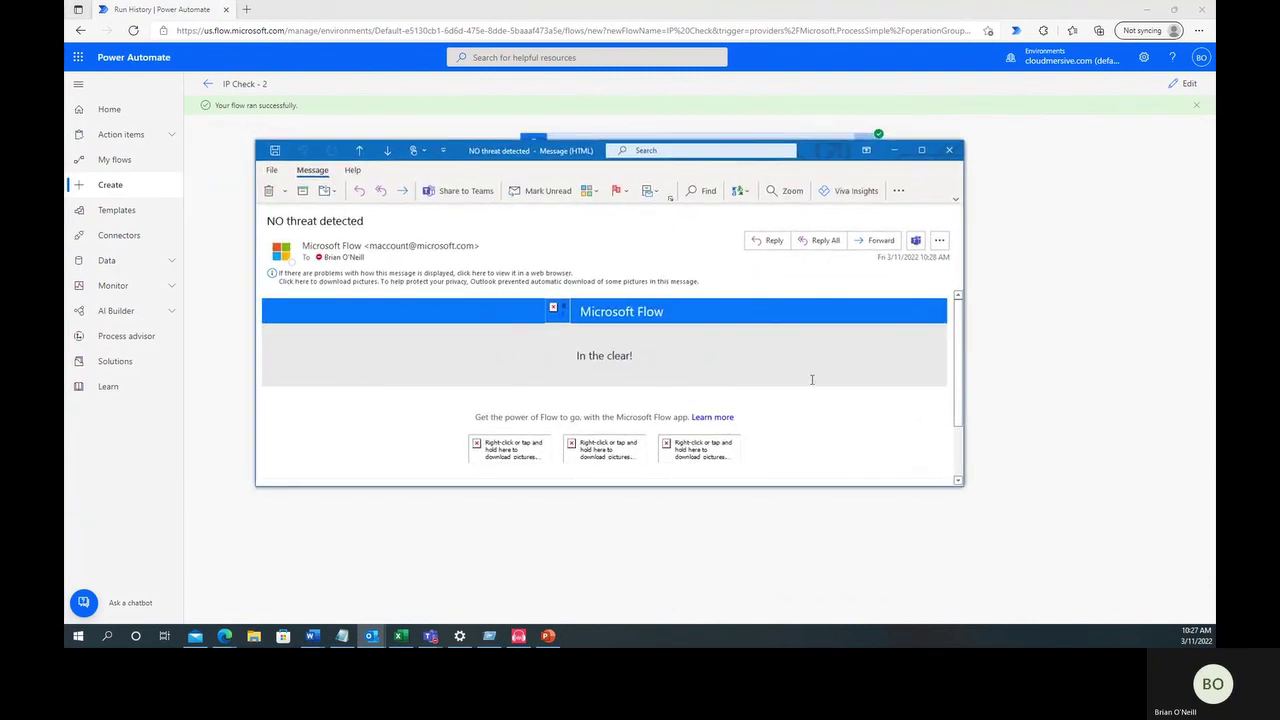